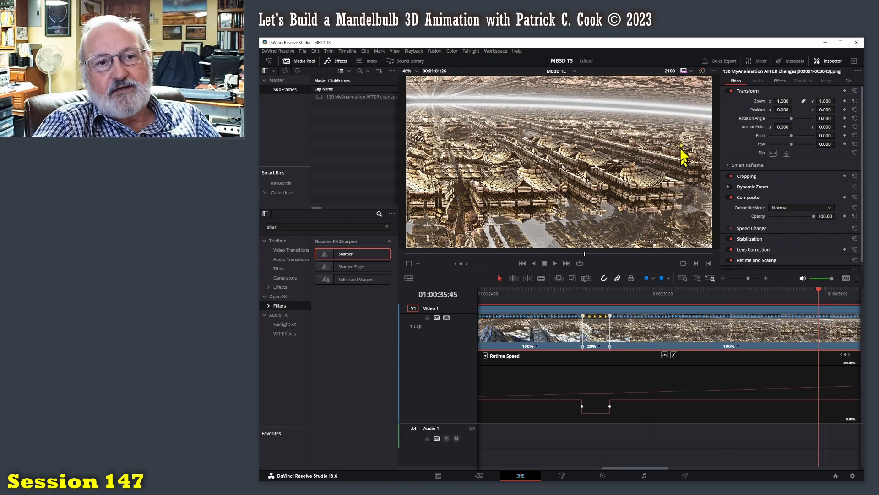
Add a retime speed point to the clip at 01:00:39:54, where the blue structures come into view.
left_click_drag(818, 292, 847, 297)
scroll(728, 381, "right", 3)
left_click_drag(755, 297, 604, 306)
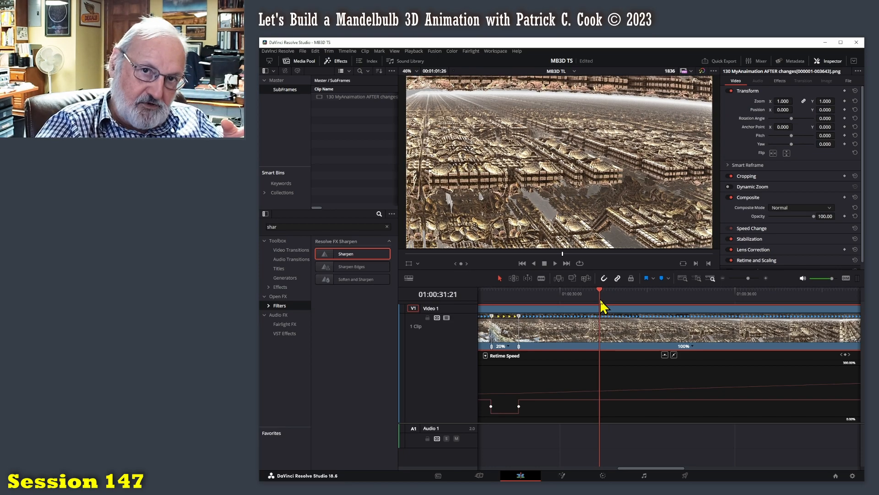
left_click_drag(600, 305, 514, 305)
key("space")
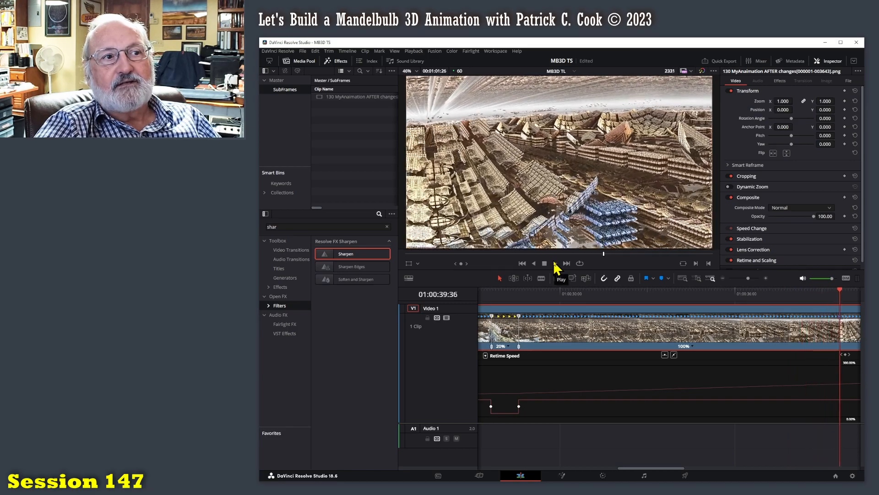
left_click(555, 263)
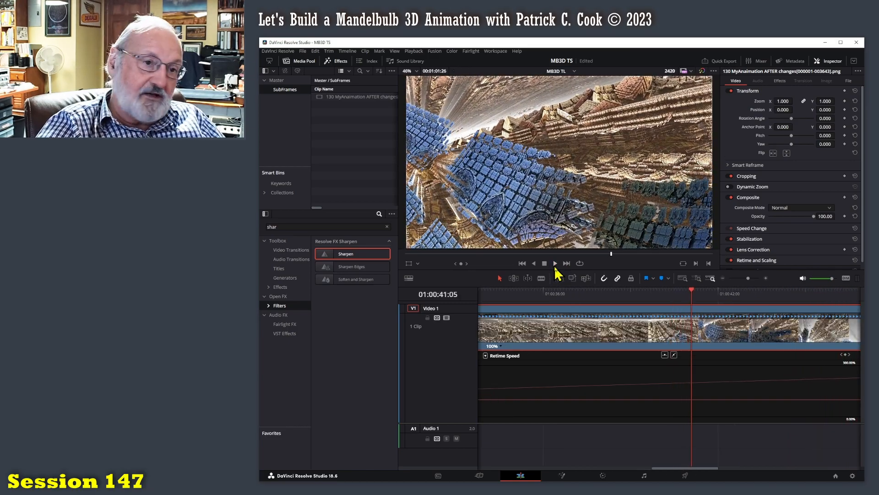
left_click_drag(696, 293, 657, 291)
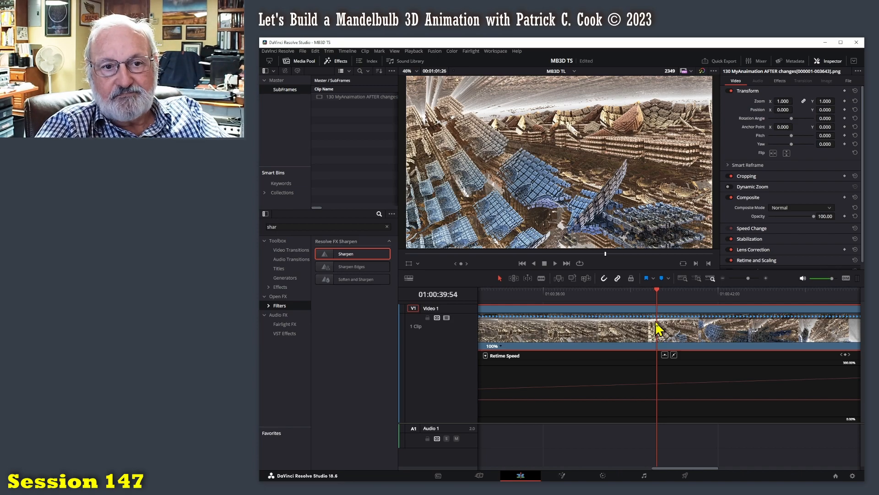
left_click(845, 355)
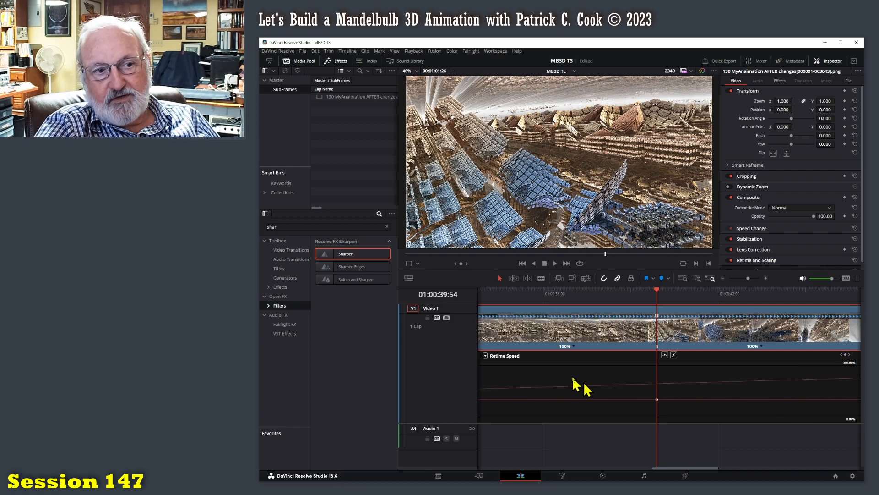
Try speeding up the segment after the 20% section by moving its ending speed point earlier, and play it back.
left_click_drag(567, 431, 748, 431)
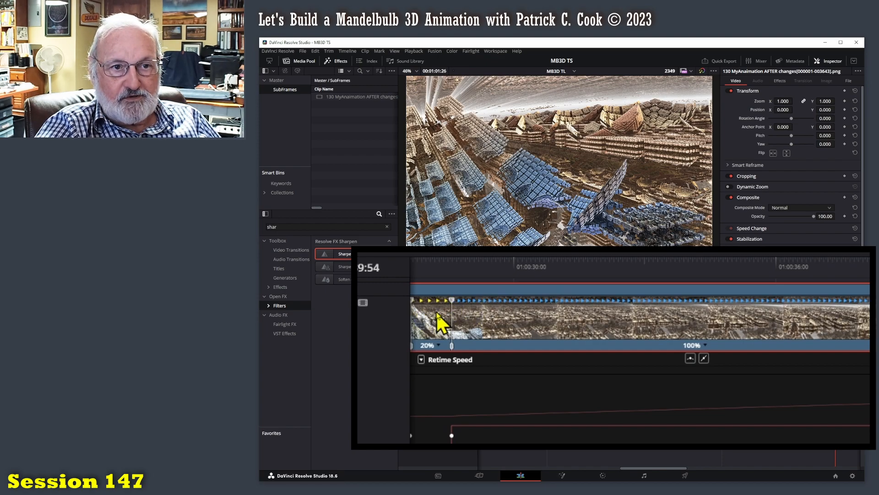
left_click_drag(836, 316, 645, 316)
left_click_drag(650, 283, 504, 284)
key("space")
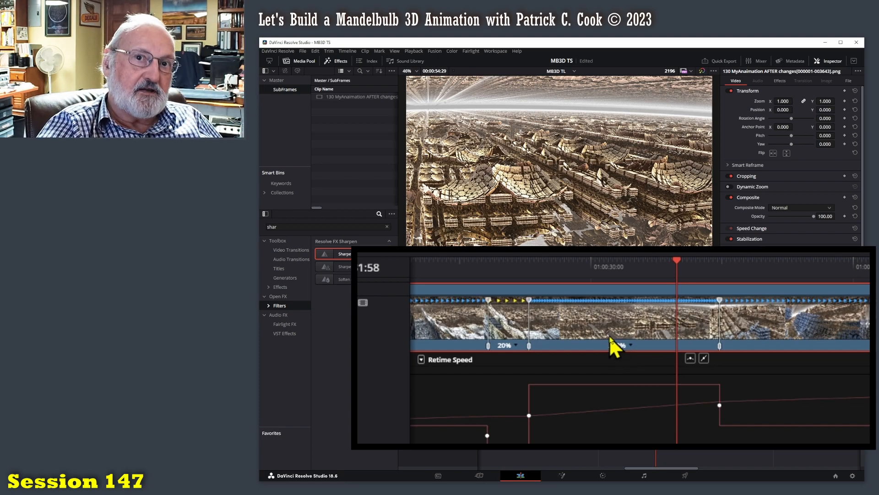
Slow the segment after the 20% section to 90% by moving its ending speed point outward, and play it back.
left_click_drag(720, 301, 840, 300)
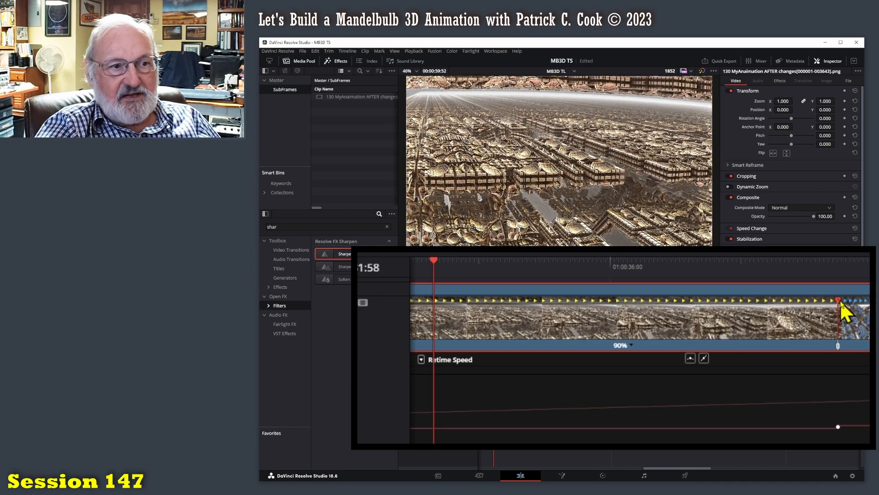
left_click(816, 250)
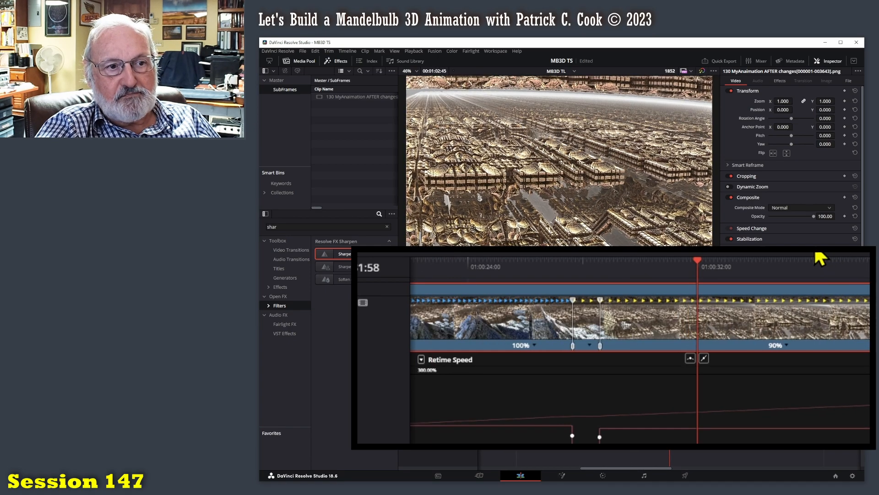
left_click(816, 250)
left_click_drag(839, 383, 736, 383)
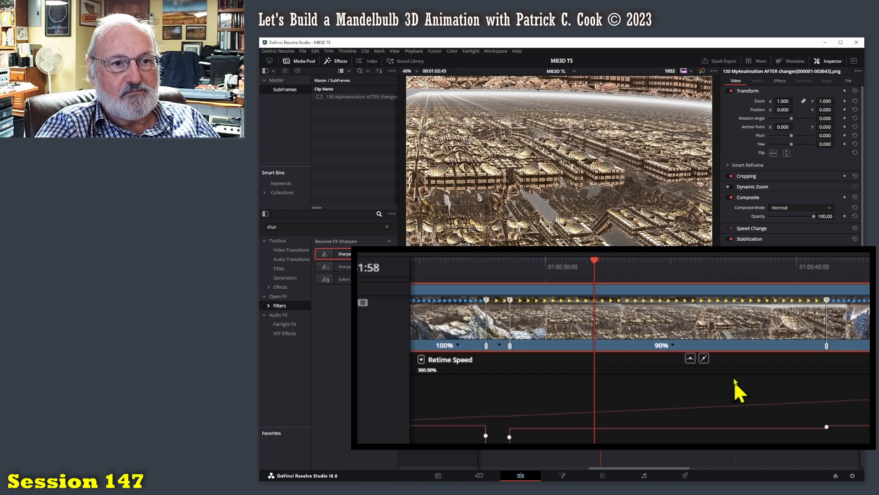
left_click_drag(597, 264, 501, 265)
key("space")
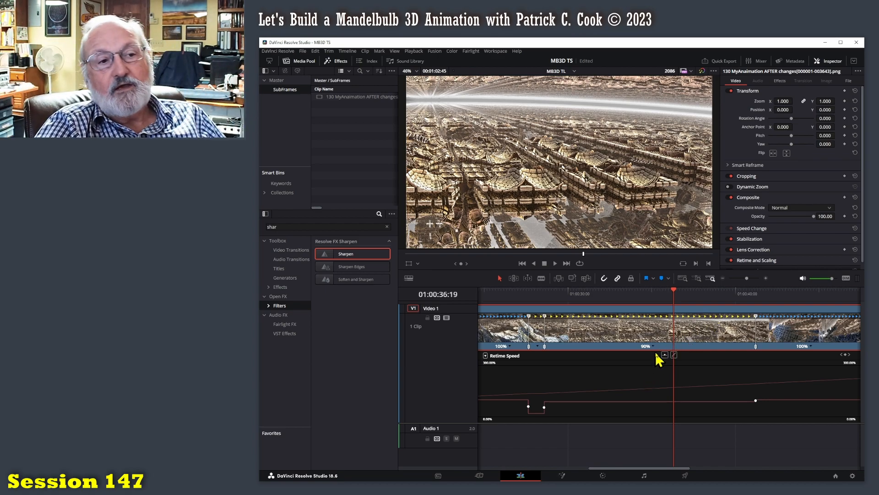
Fine-tune the slowed segment's ending speed point, trying 86% and settling on 90% speed.
left_click_drag(757, 316, 766, 317)
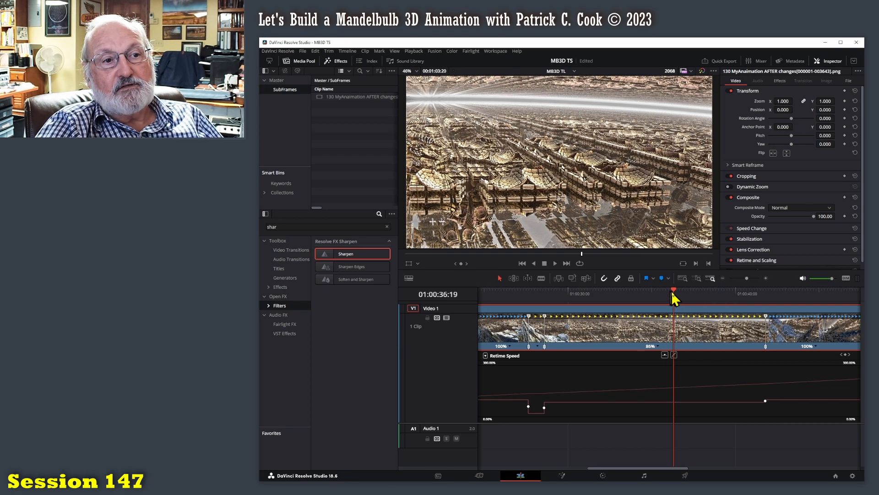
left_click_drag(673, 293, 667, 293)
mouse_move(767, 315)
left_mouse_down()
mouse_move(780, 316)
mouse_move(756, 322)
left_mouse_up()
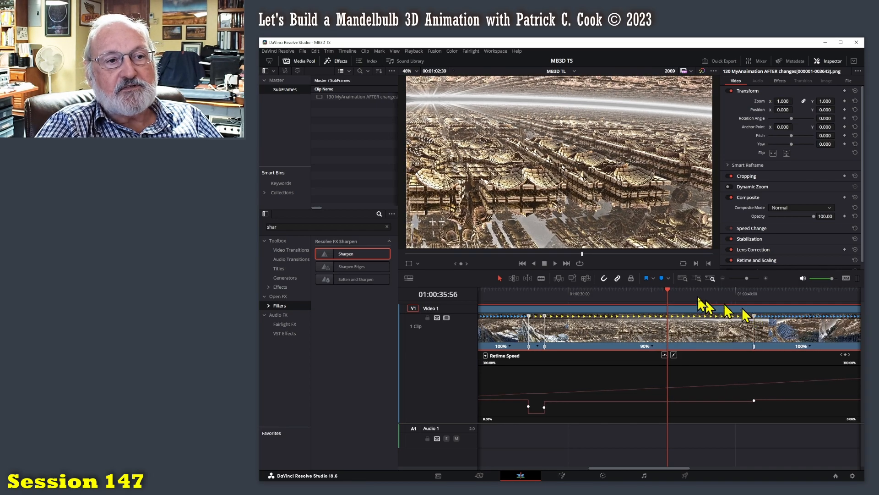
Play and scrub through the 90% segment and its transition into the following 100% section to check the pacing.
left_click_drag(668, 293, 537, 304)
key("space")
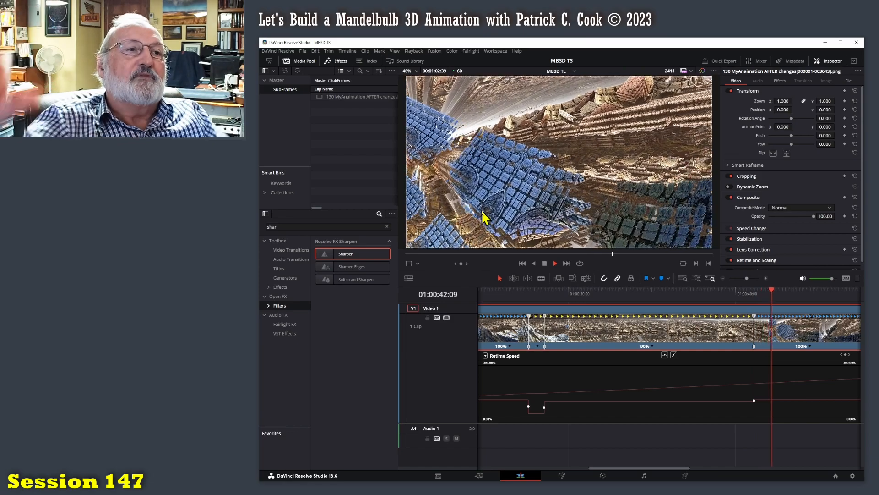
left_click(801, 295)
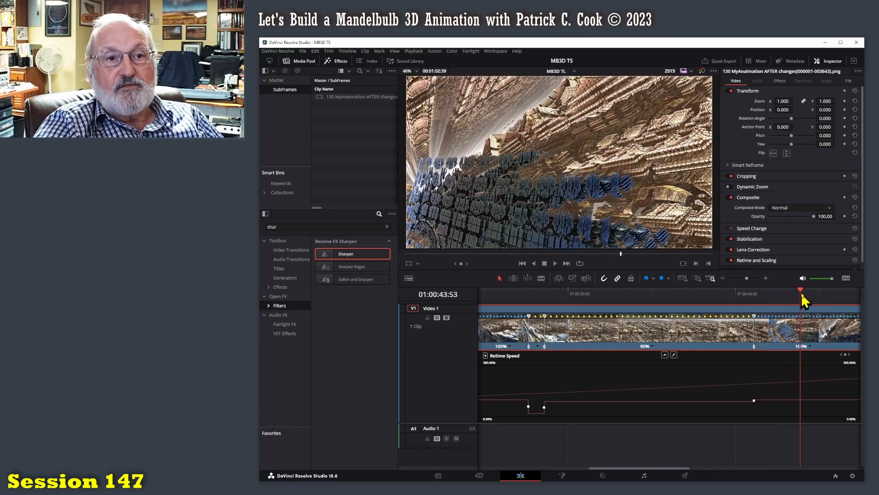
left_click_drag(801, 293, 720, 293)
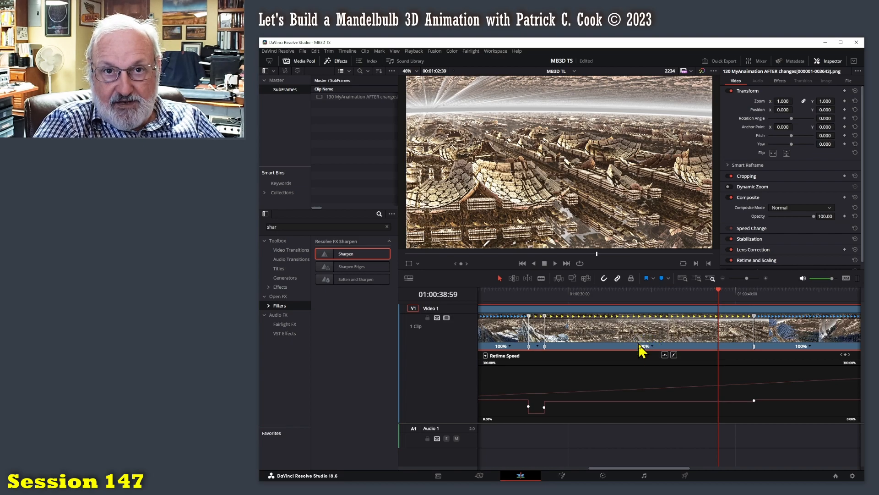
left_click_drag(720, 293, 748, 293)
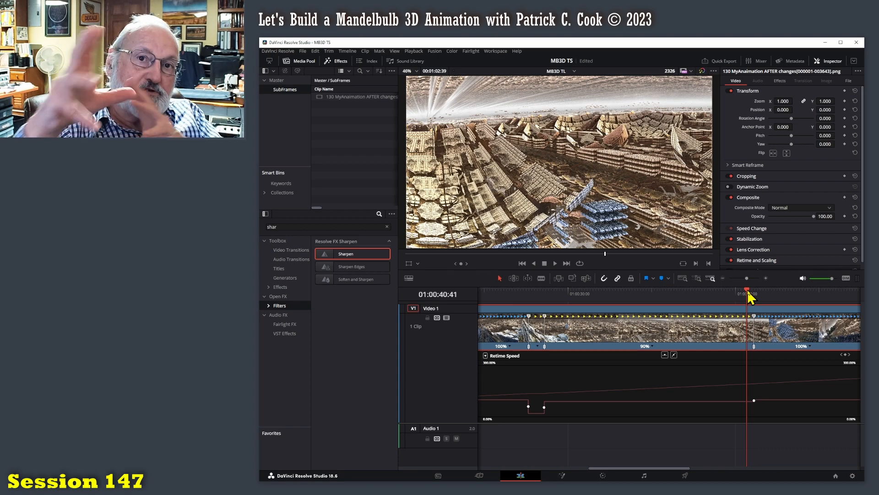
left_click_drag(750, 296, 647, 296)
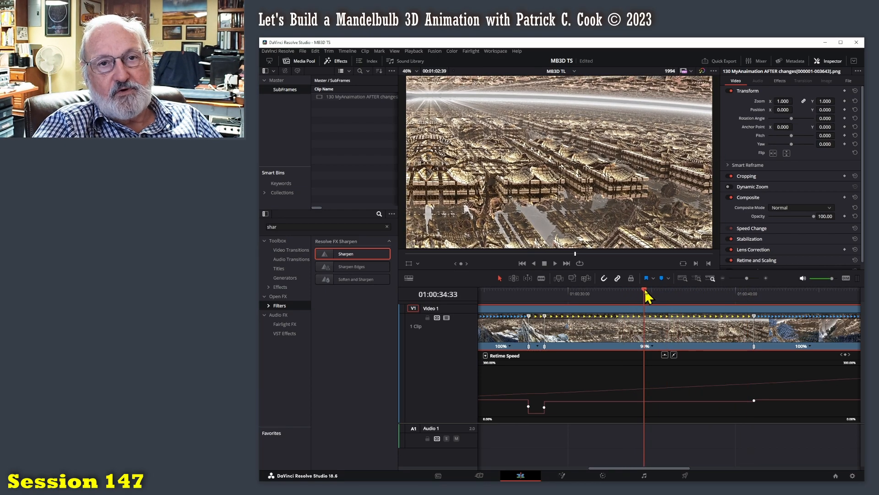
key("space")
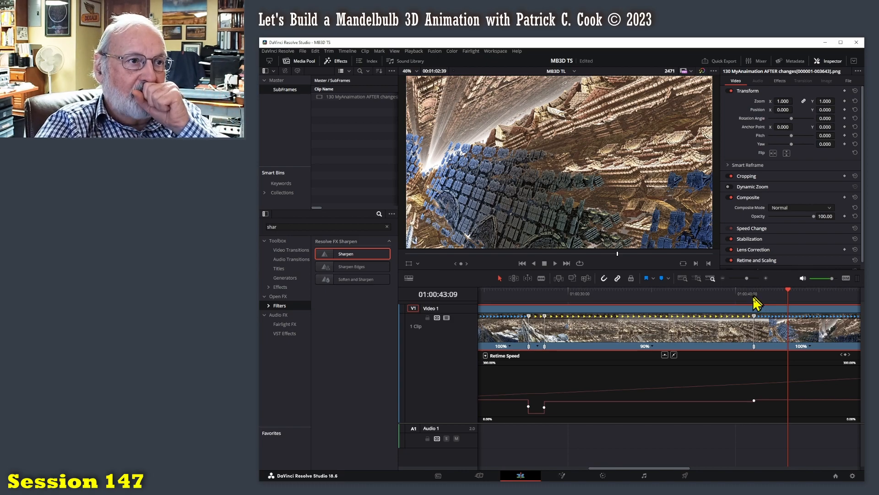
Show the whole clip in the timeline and play from the 90% segment into the closing section.
left_click_drag(749, 279, 744, 280)
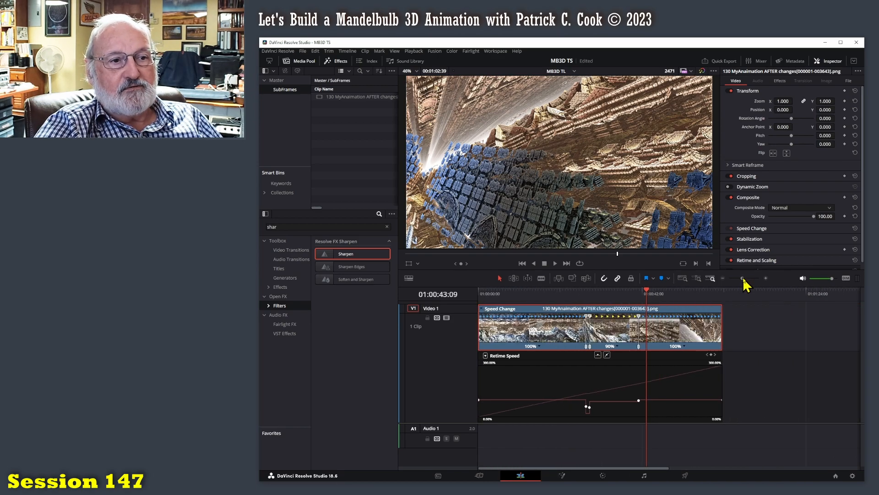
left_click(774, 338)
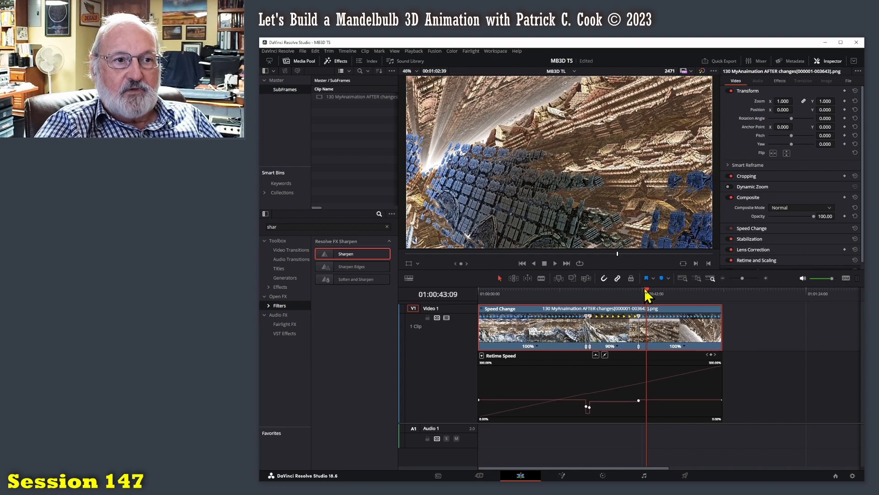
left_click_drag(649, 295, 609, 297)
key("space")
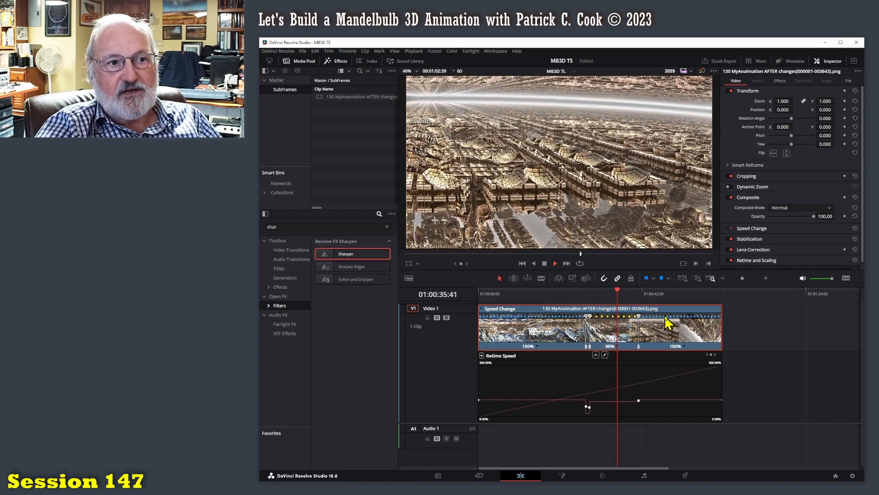
key("space")
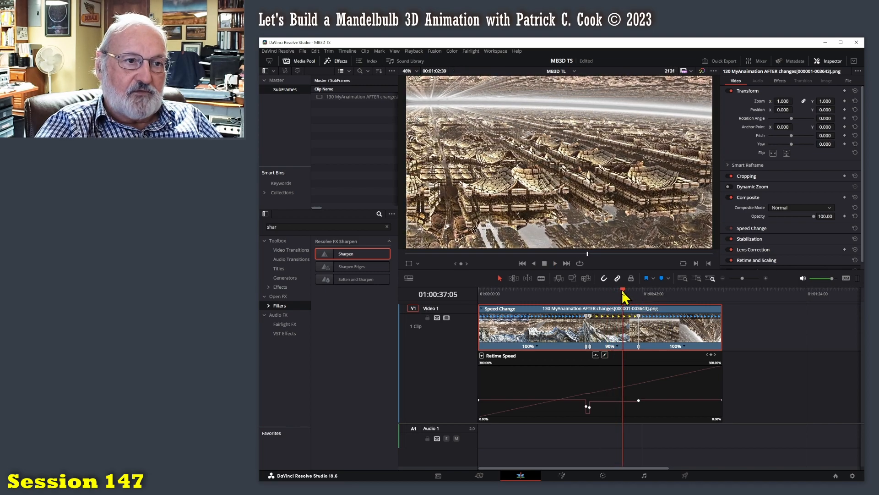
left_click_drag(622, 292, 633, 292)
key("space")
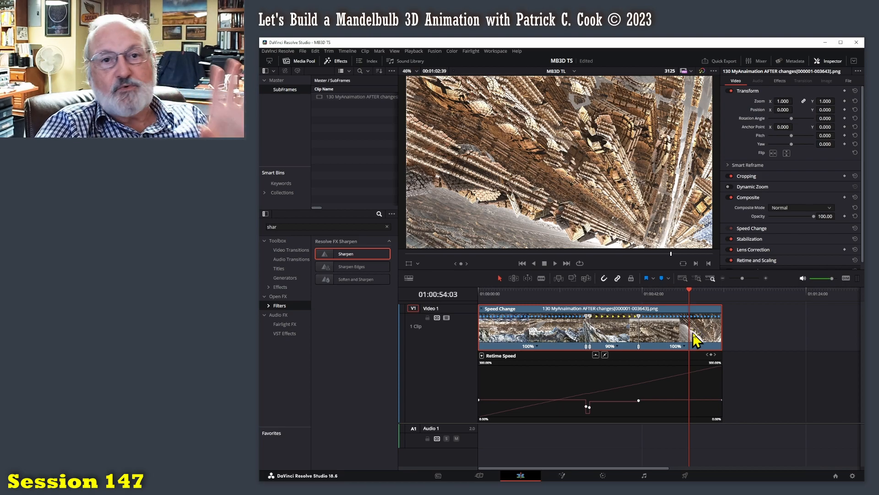
Play the whole animation from its start, and replay the transition out of the 90% segment.
key("Home")
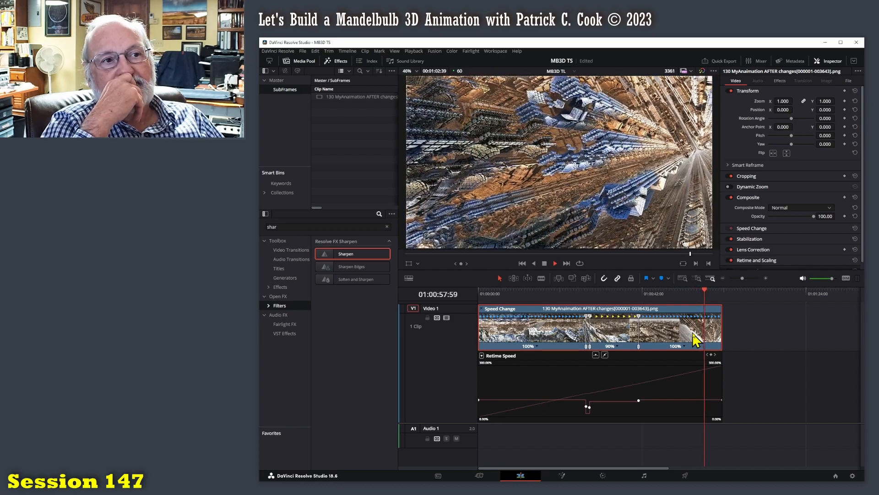
key("space")
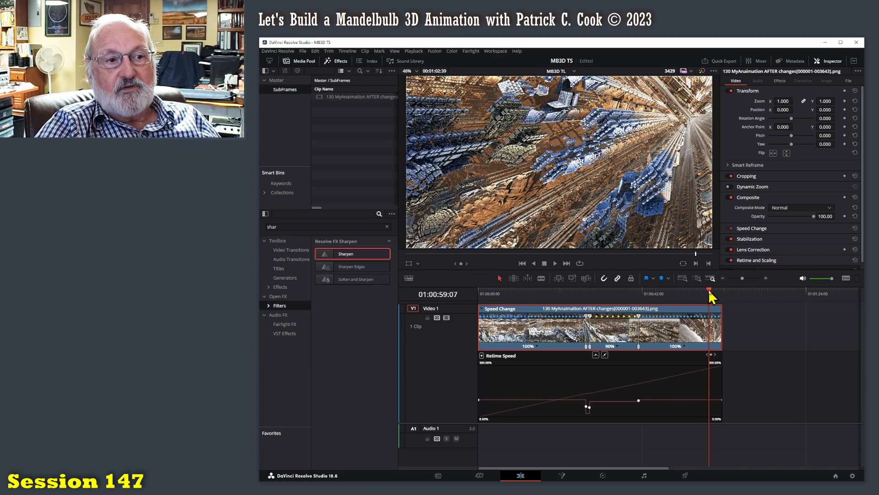
left_click(628, 294)
key("space")
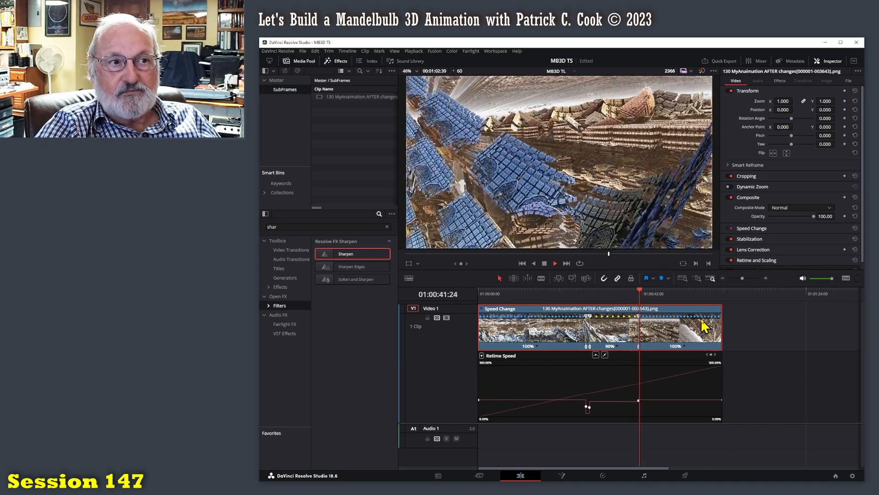
key("space")
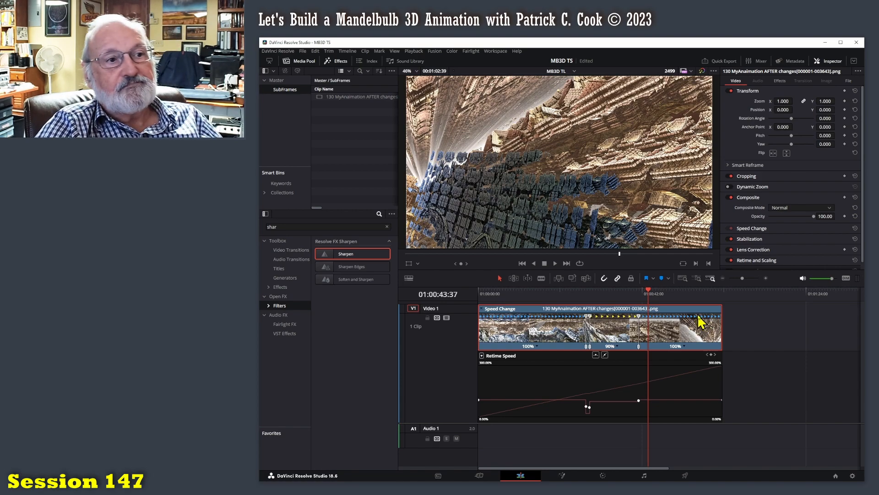
Hide the clip's retime curve and retime controls, and raise the divider between the video and audio tracks.
right_click(668, 335)
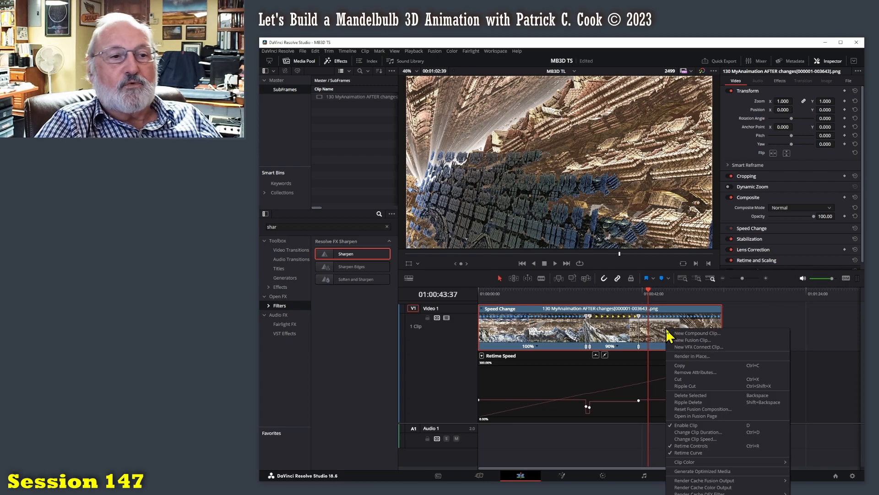
left_click(682, 453)
right_click(677, 413)
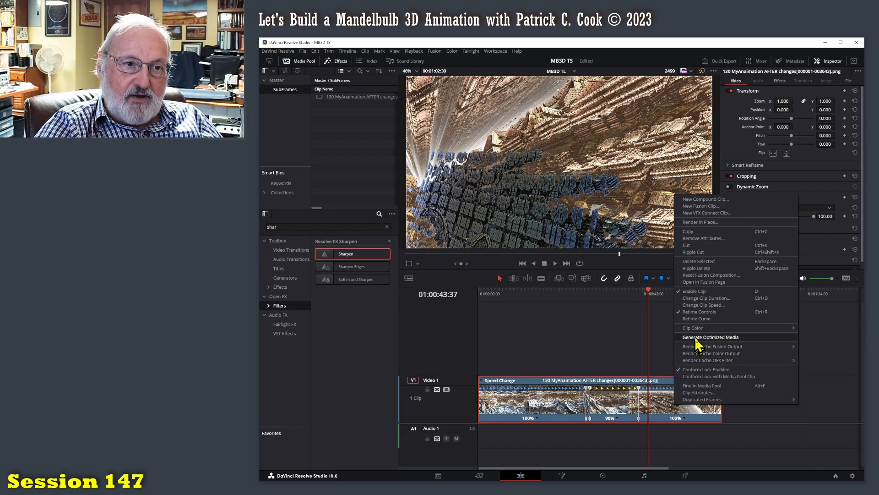
left_click(713, 312)
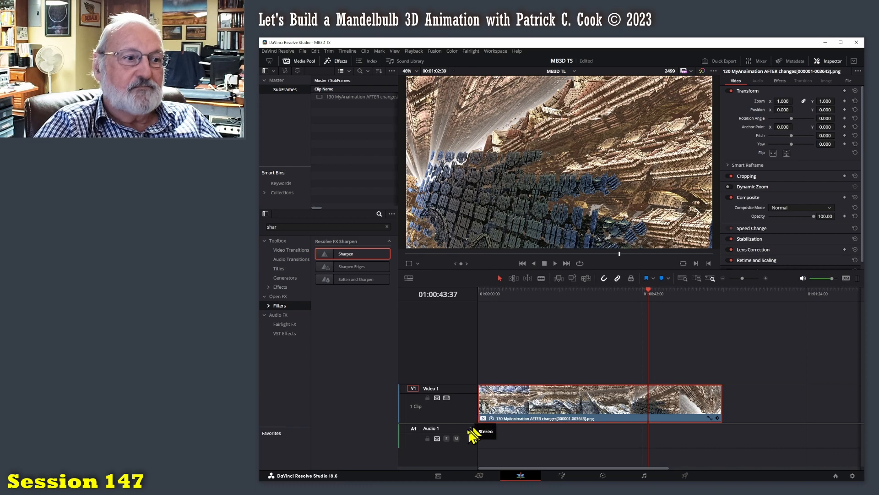
left_click_drag(463, 423, 463, 370)
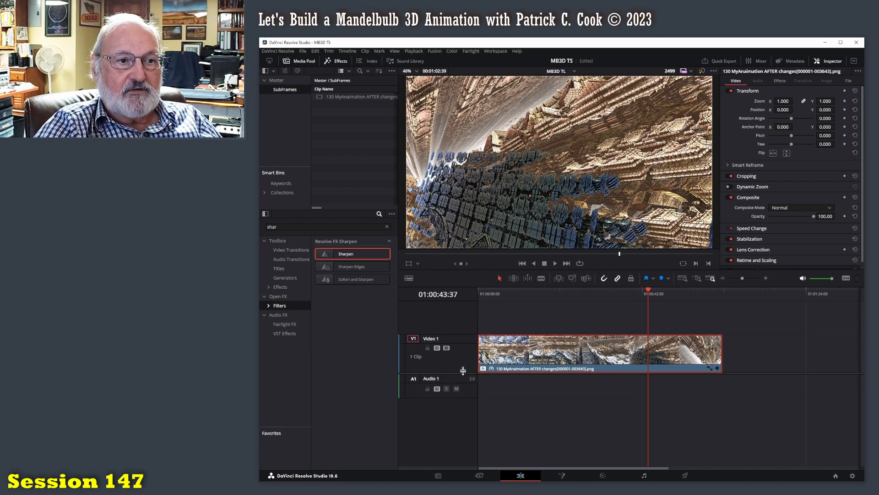
Play the retimed clip from the start of the timeline as a final review.
left_click_drag(649, 289, 481, 300)
key("space")
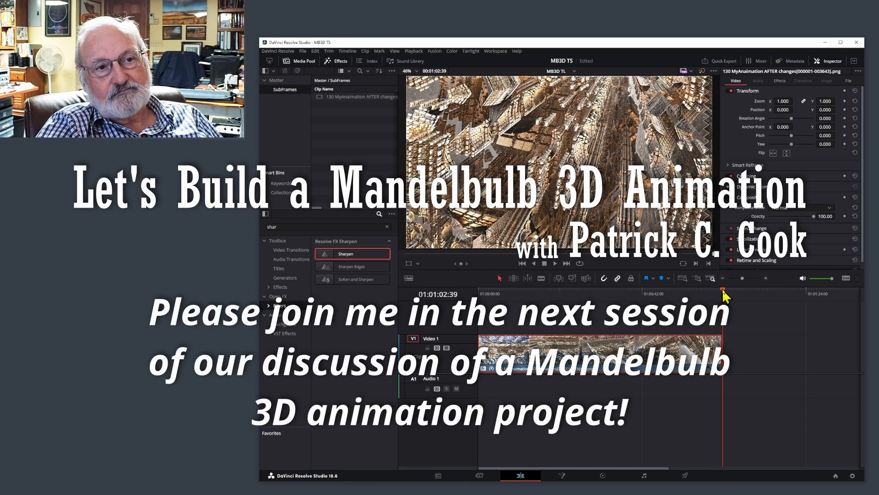
key("space")
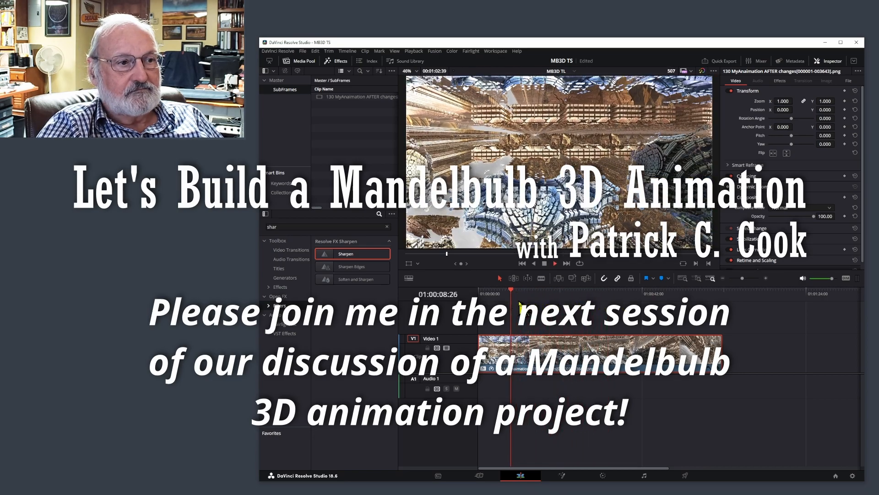